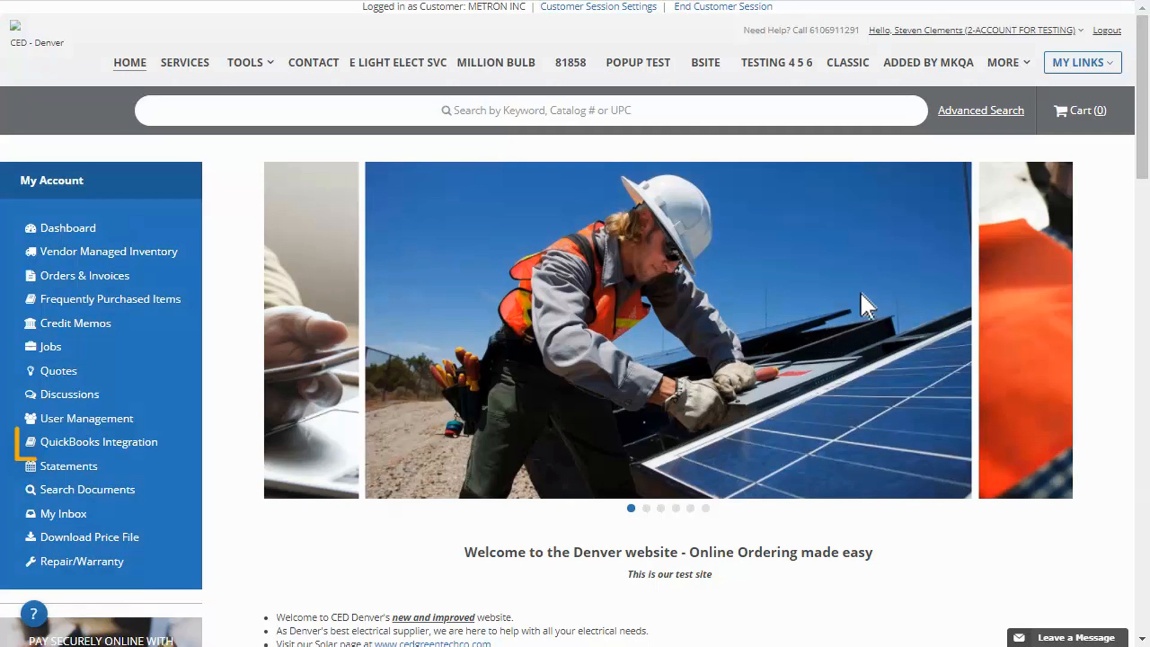
# Start the QuickBooks Desktop connection setup and enter the username Testuser, the password and the preferred email address
pyautogui.click(1085, 61)
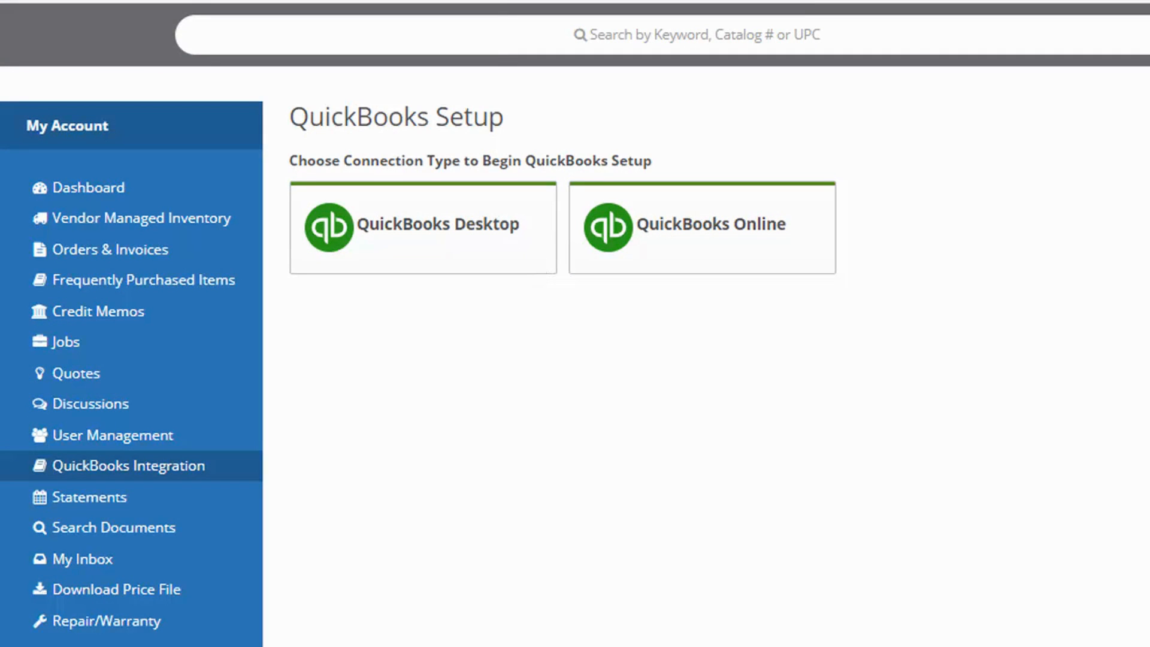
pyautogui.click(516, 251)
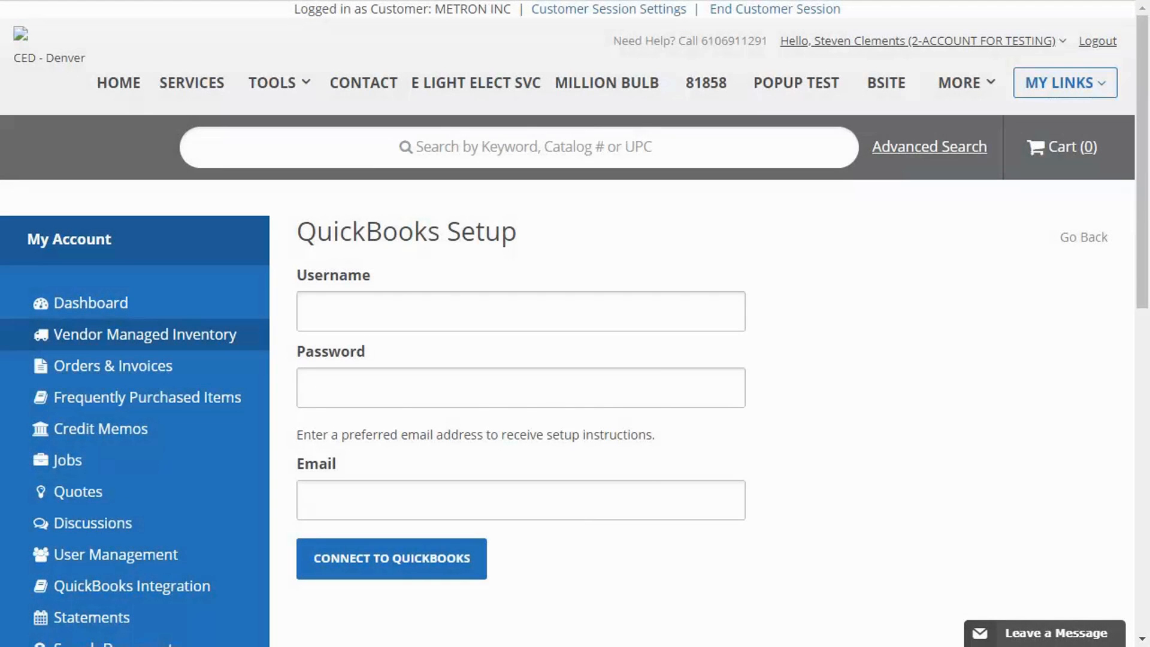
pyautogui.click(309, 312)
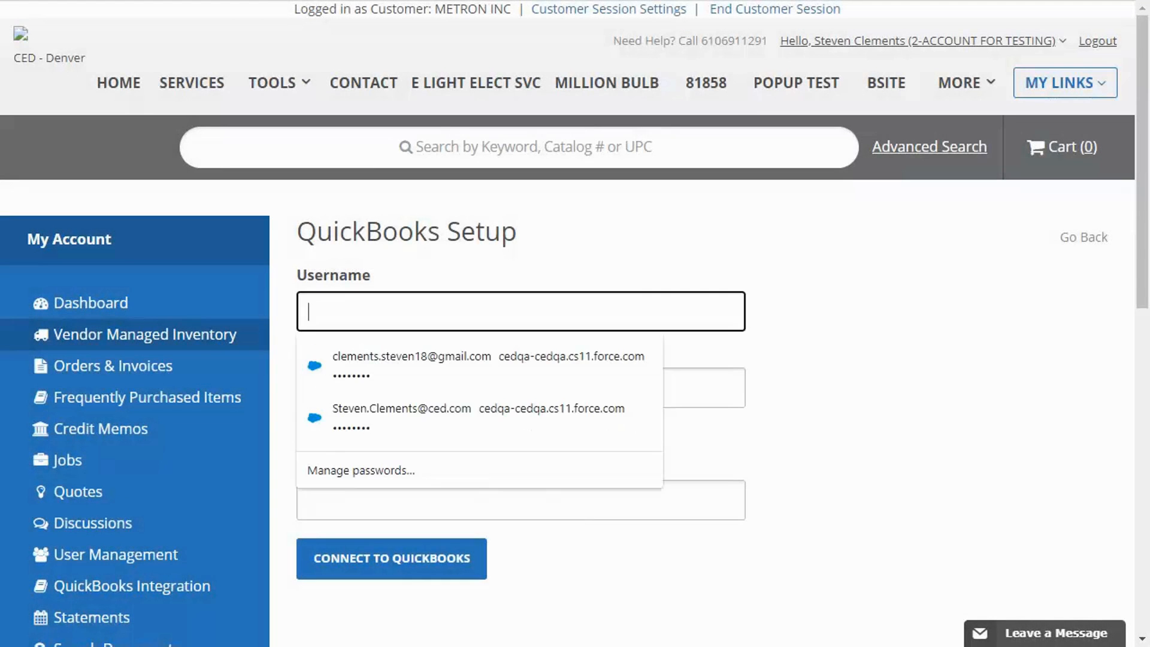
pyautogui.write('Testuser')
pyautogui.click(309, 389)
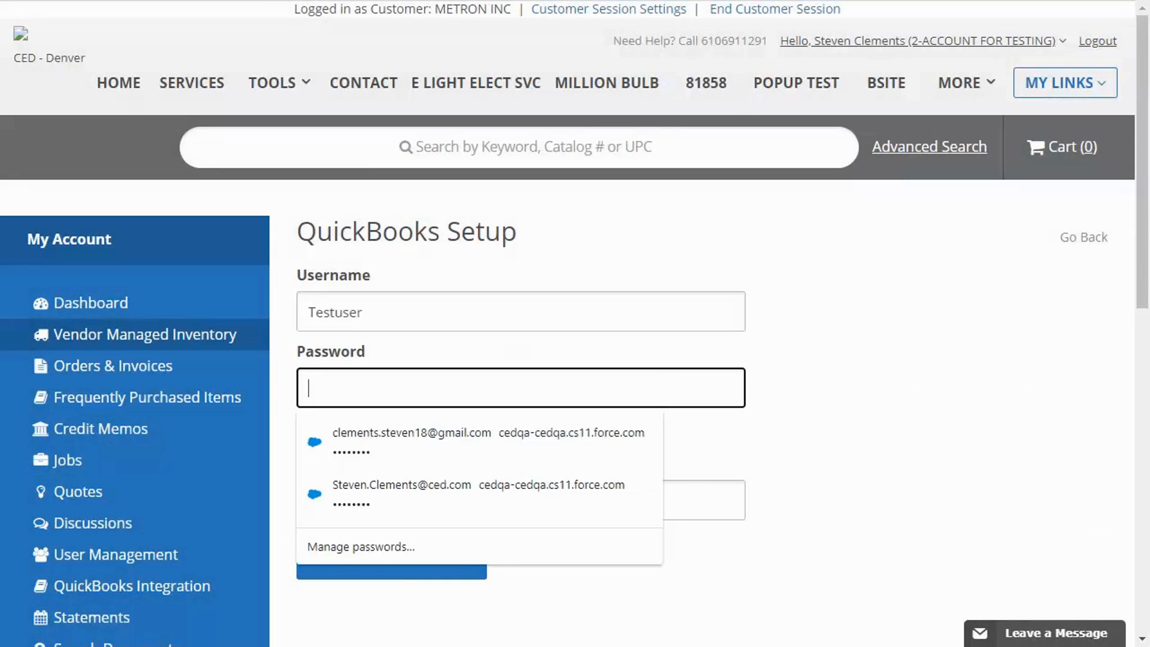
pyautogui.write('••••••')
pyautogui.press('Tab')
pyautogui.write('testuser@test.co')
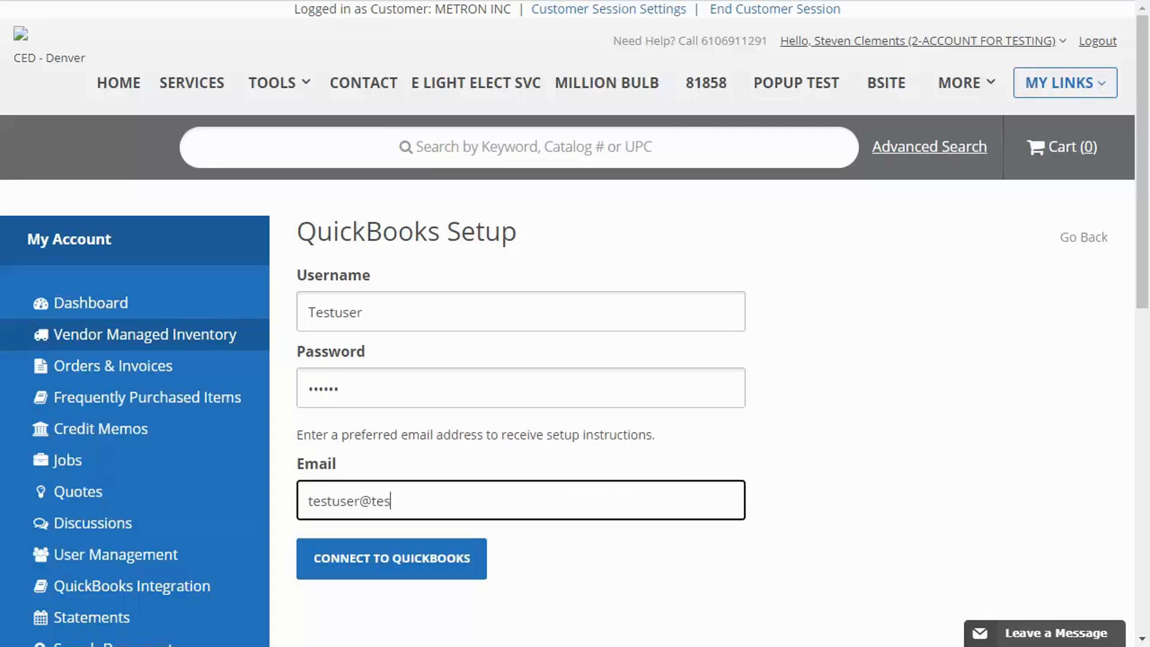
pyautogui.write('m')
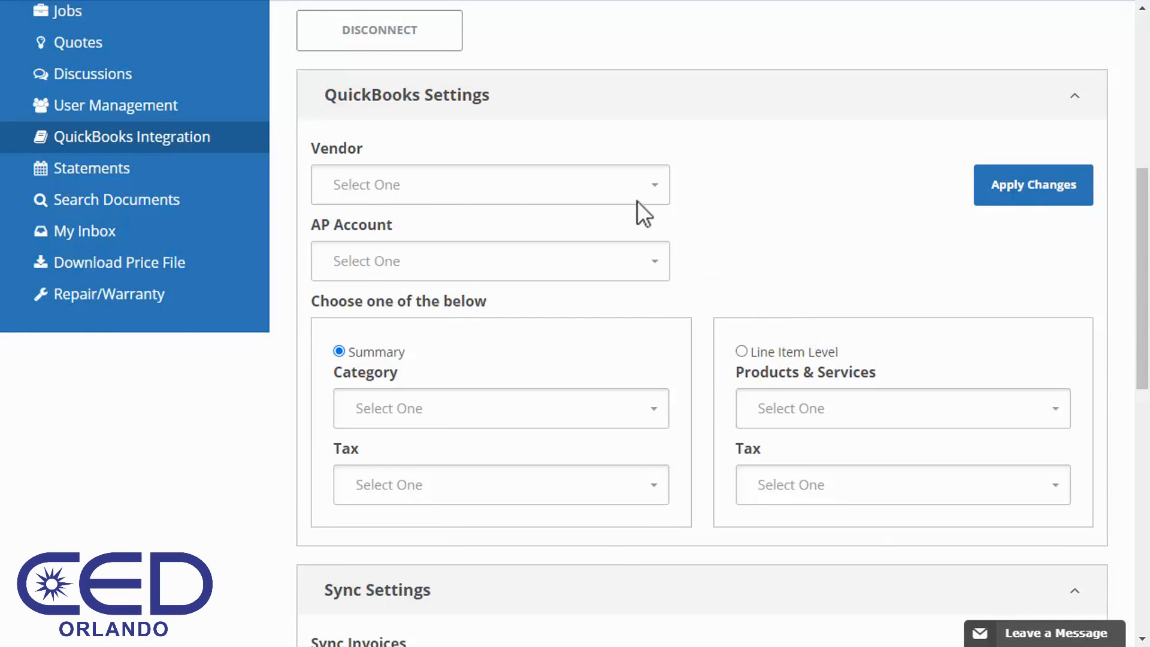
# Set the QuickBooks vendor to Test Vendor and the AP account to Accounts Payable (A/P)
pyautogui.click(614, 186)
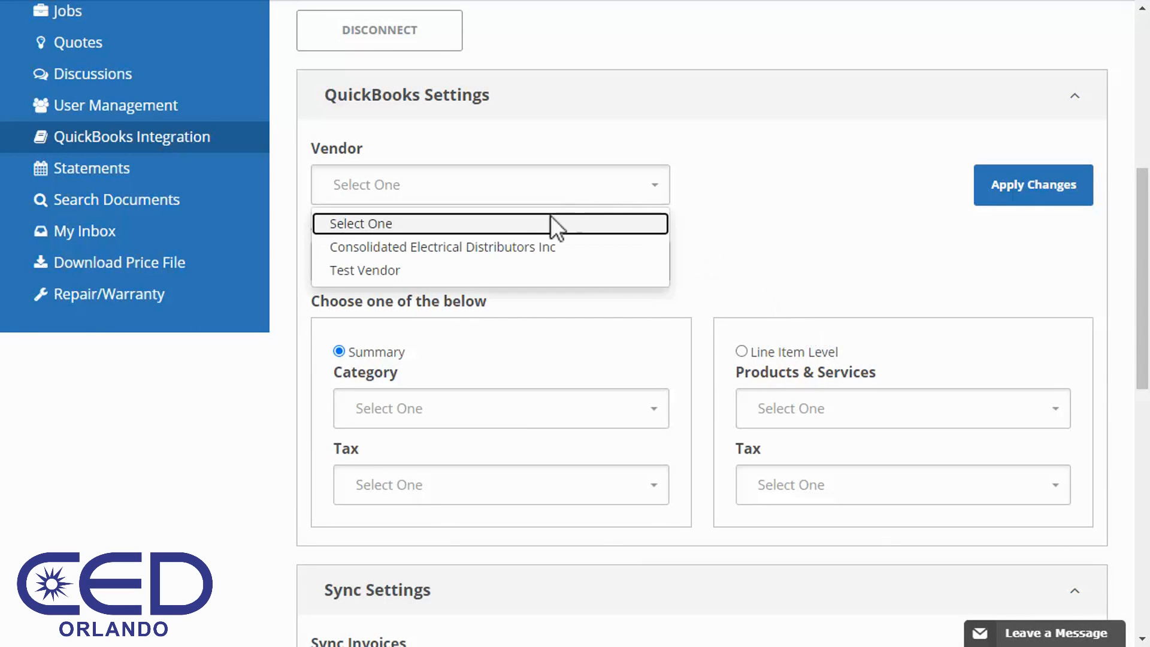
pyautogui.click(445, 271)
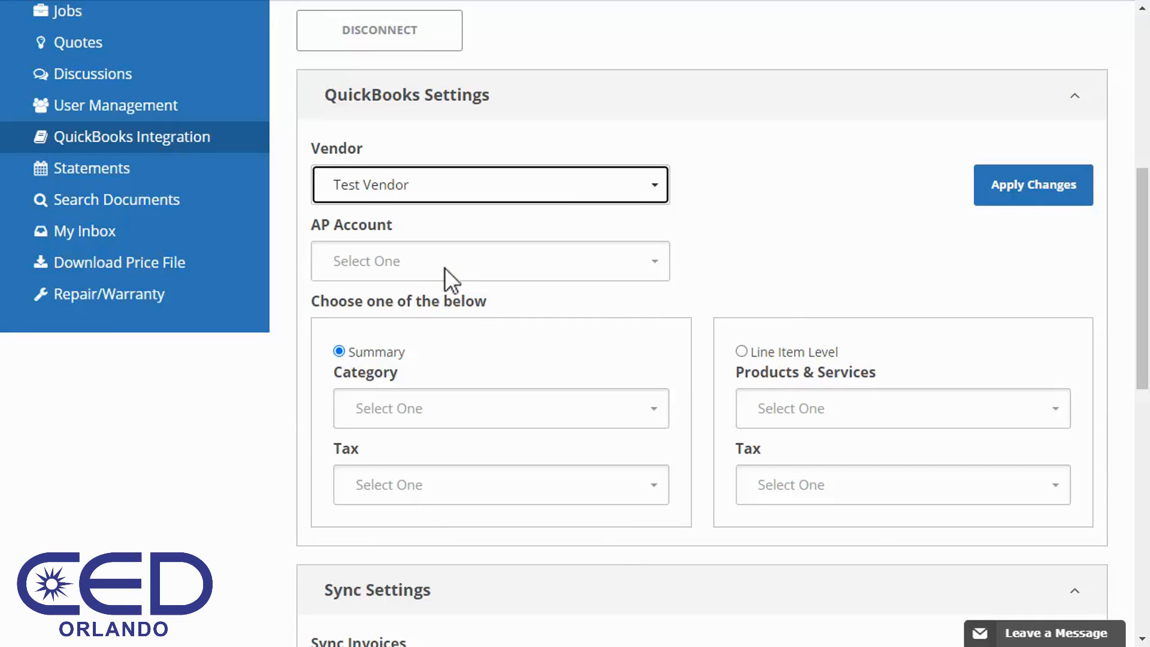
pyautogui.click(629, 260)
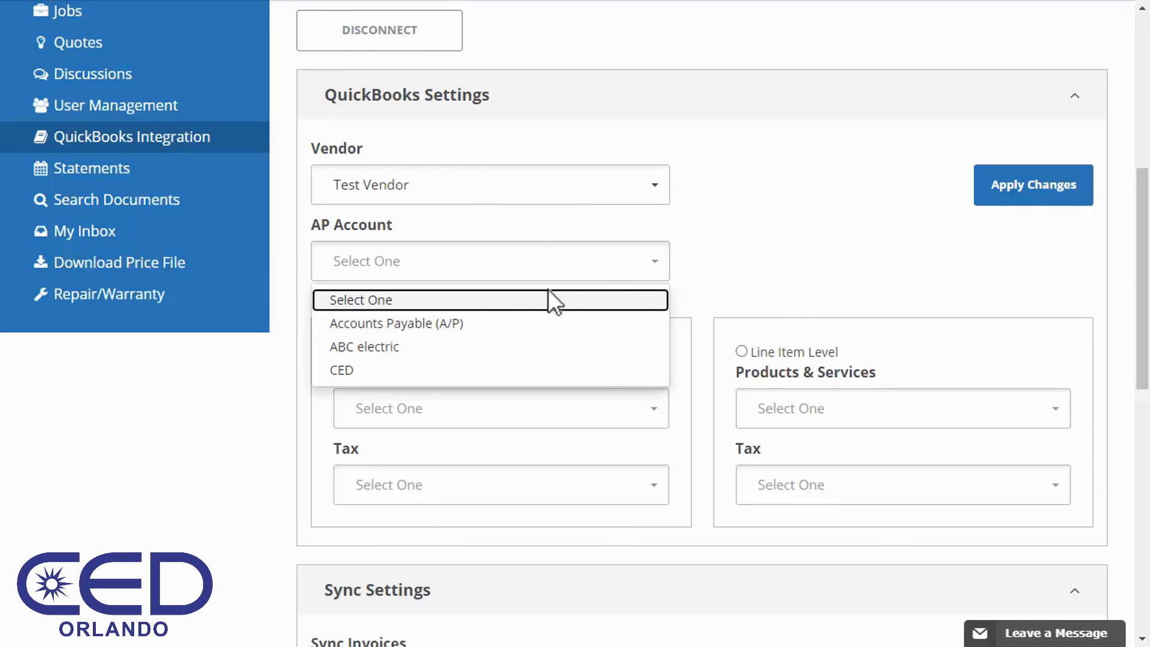
pyautogui.click(466, 324)
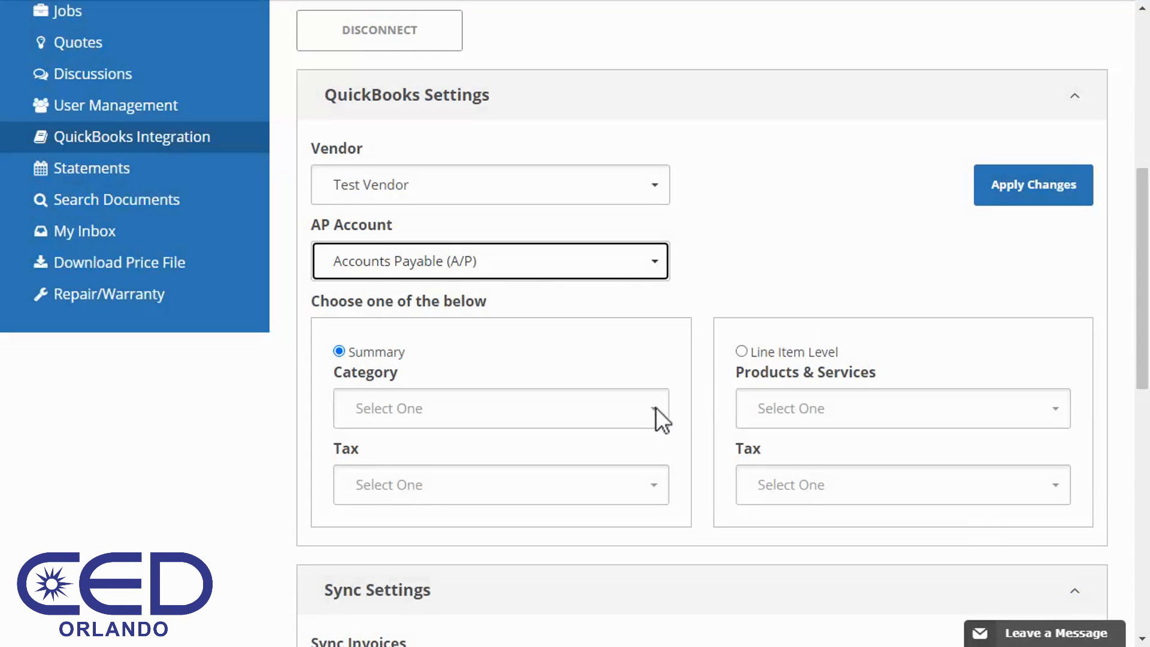
# Set both the Category and the Tax of the Summary option to Job Supplies
pyautogui.click(655, 409)
pyautogui.click(420, 356)
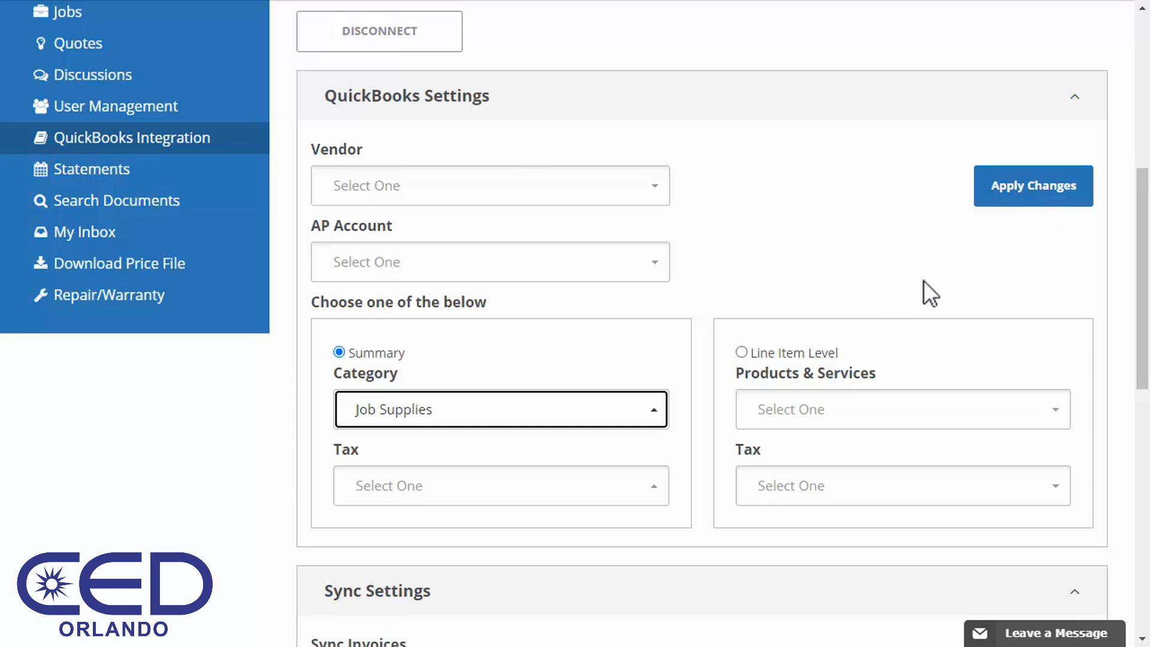
pyautogui.click(645, 484)
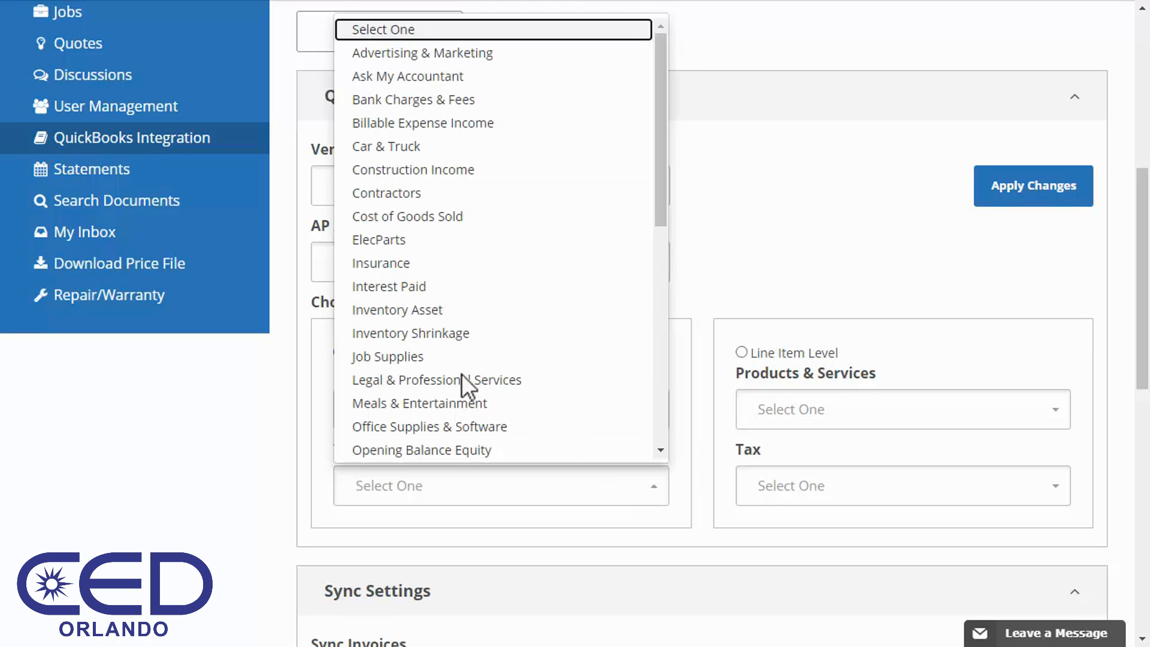
pyautogui.click(431, 356)
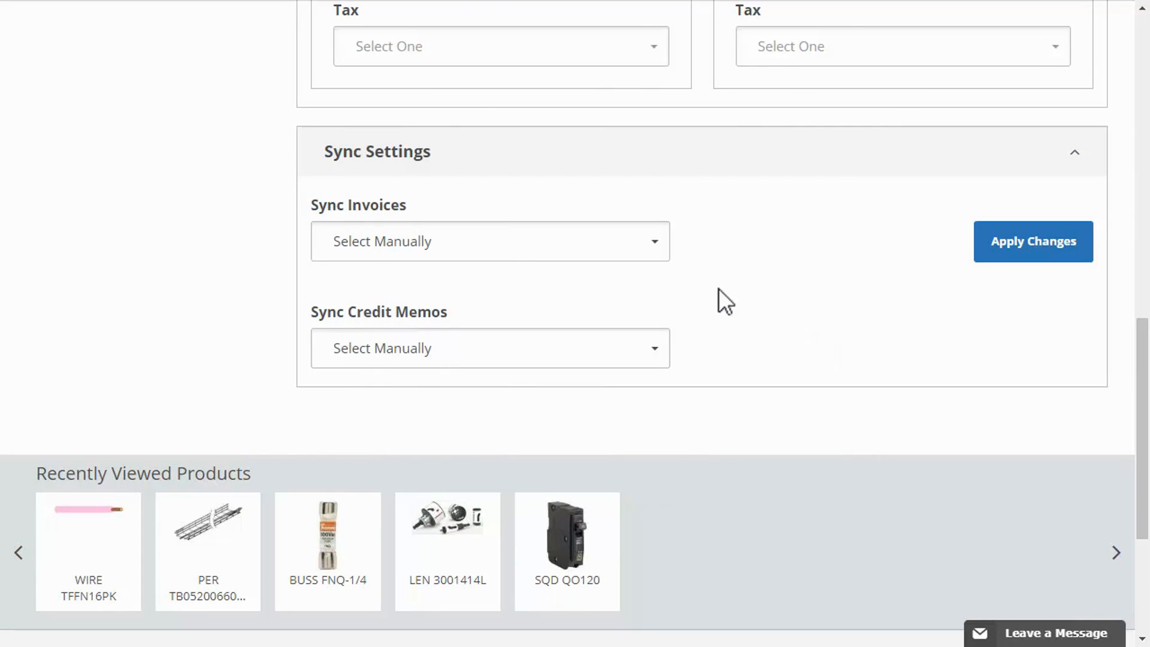
# Review the available sync options for invoices and for credit memos in the sync settings
pyautogui.click(617, 243)
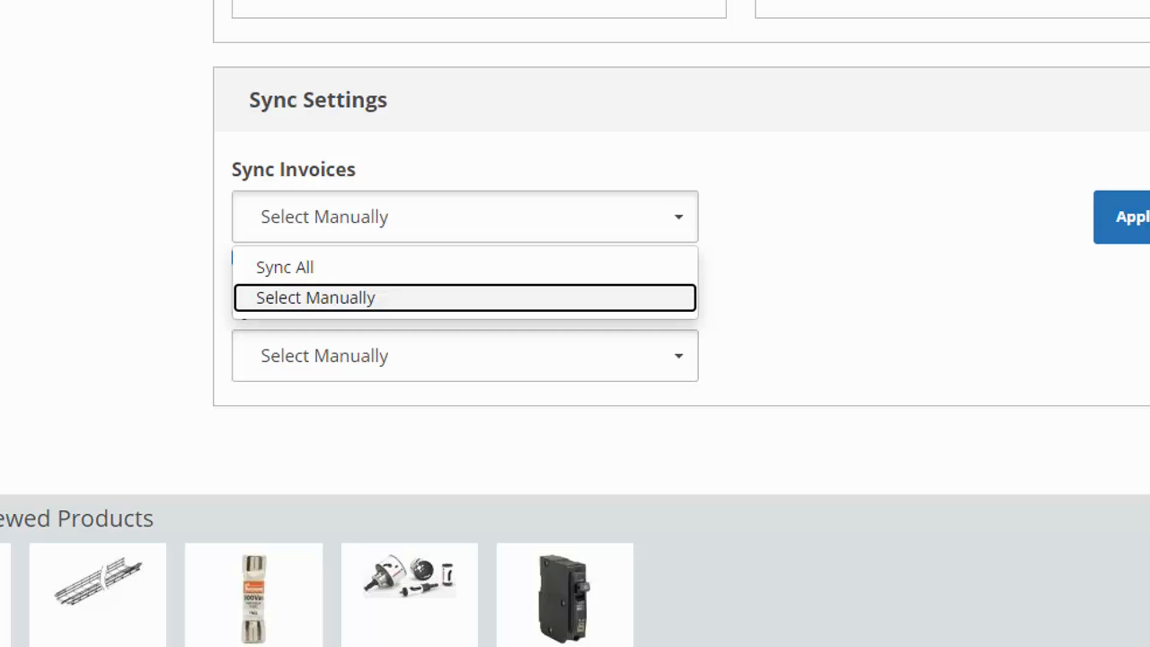
pyautogui.click(465, 356)
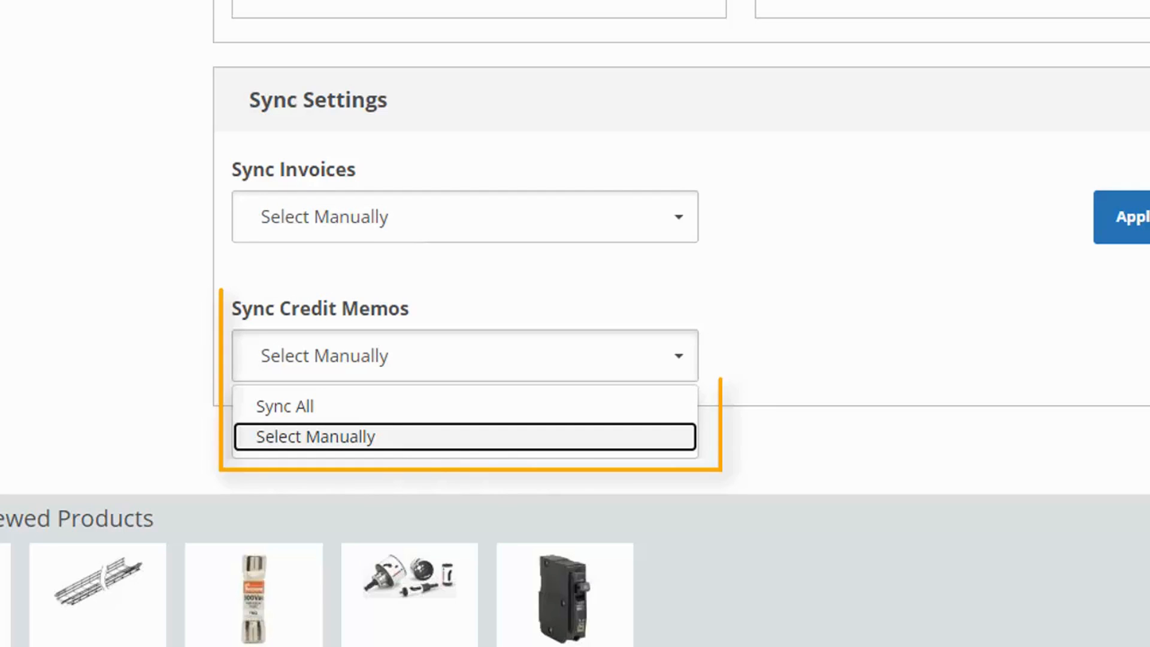
pyautogui.press('Escape')
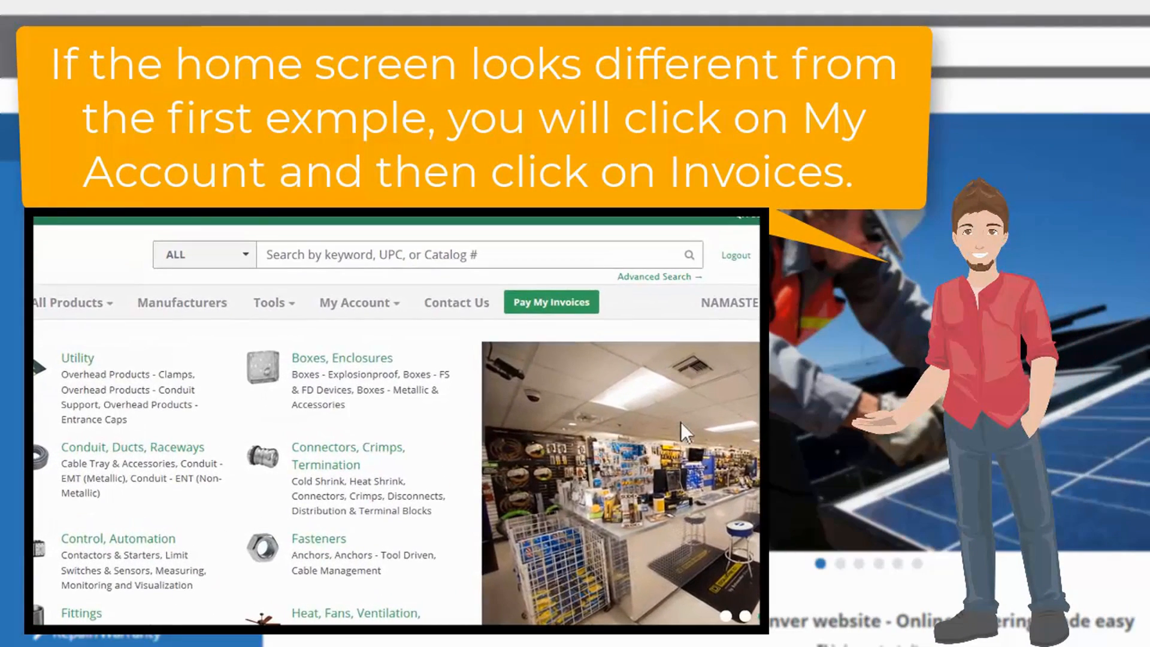
# Open the first invoice in the Orders & Invoices list and send it to QuickBooks
pyautogui.click(392, 310)
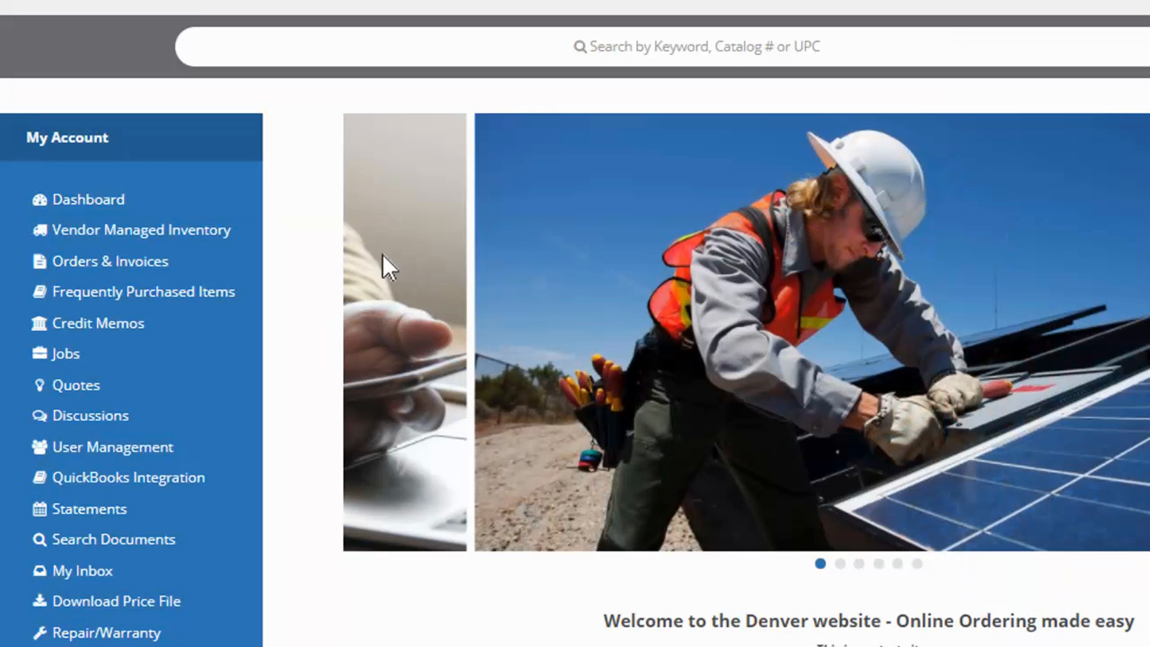
pyautogui.click(167, 258)
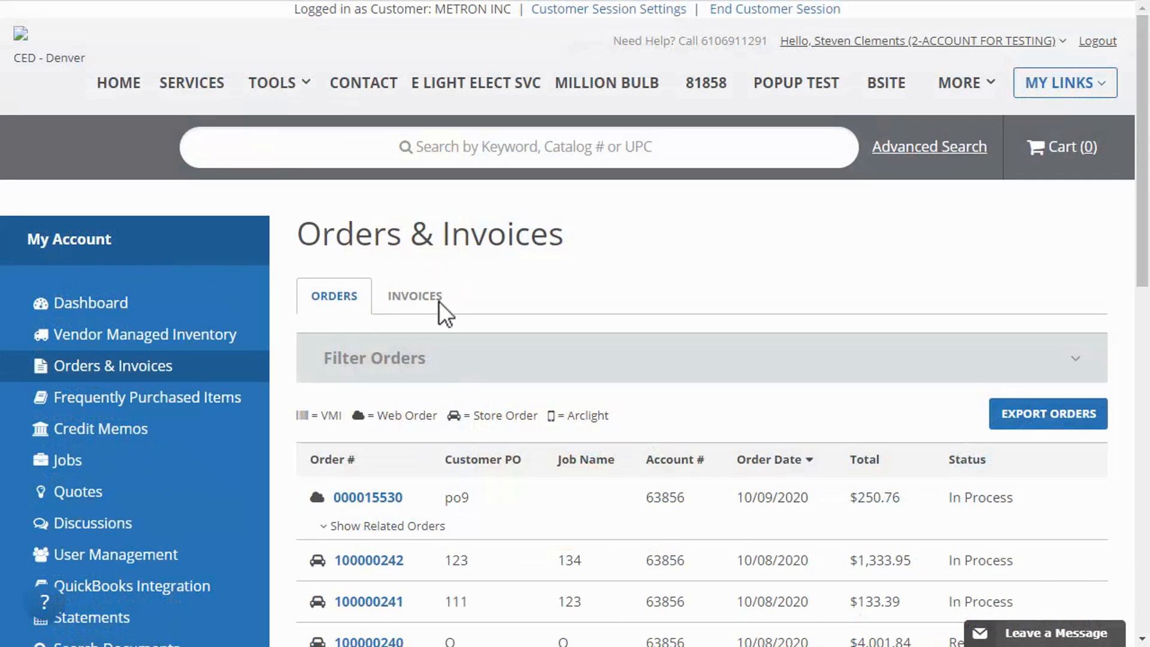
pyautogui.click(439, 301)
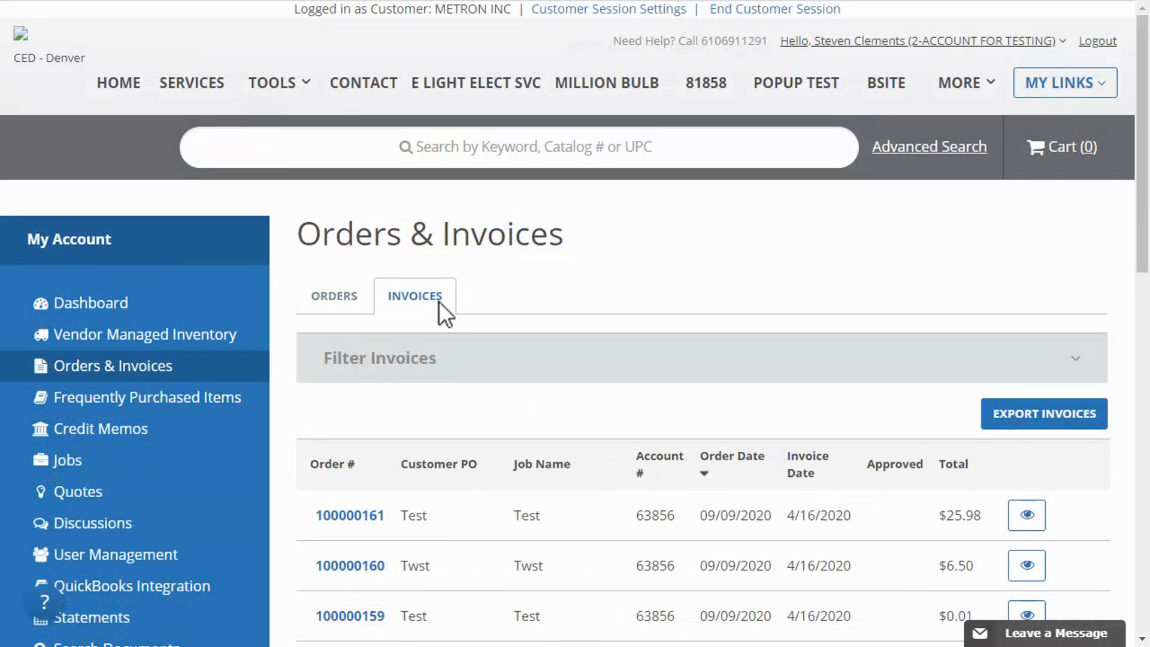
pyautogui.click(376, 516)
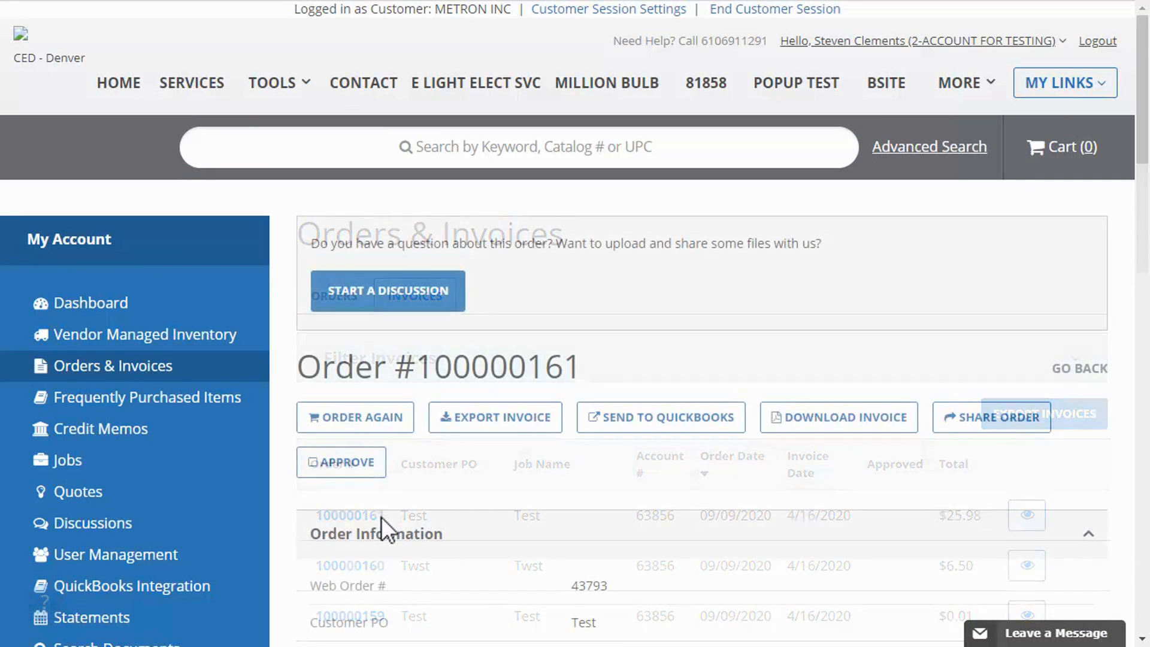
pyautogui.click(684, 419)
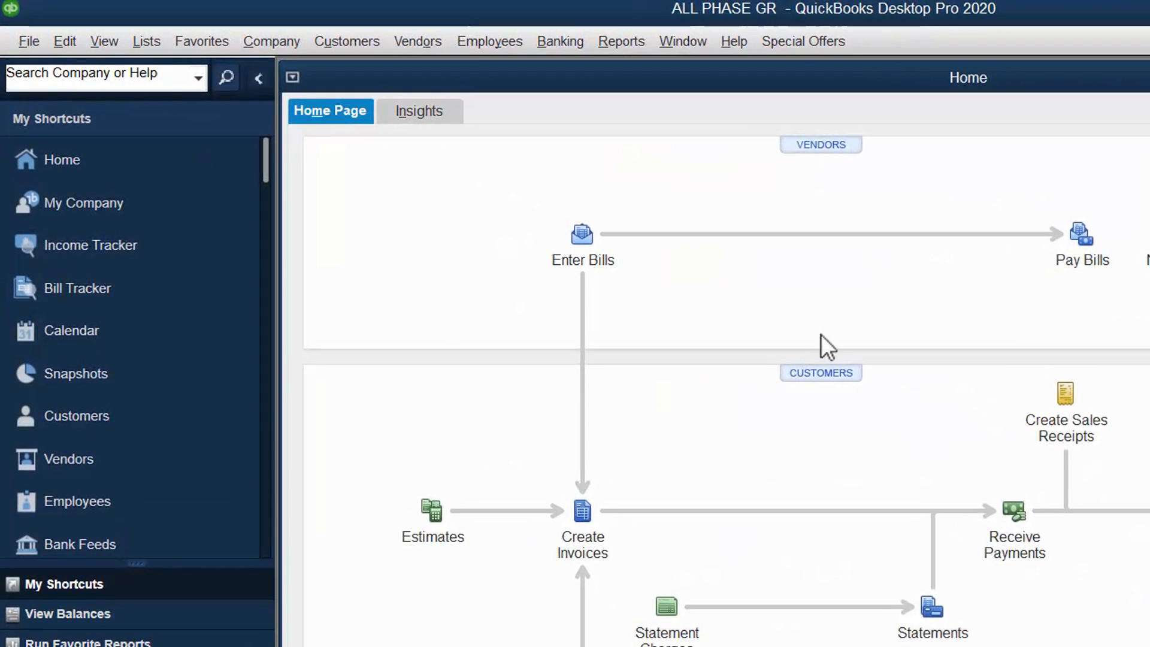
# Switch to QuickBooks Desktop, open its web services updater, and enter and save the password for HTTPWebService
pyautogui.click(30, 41)
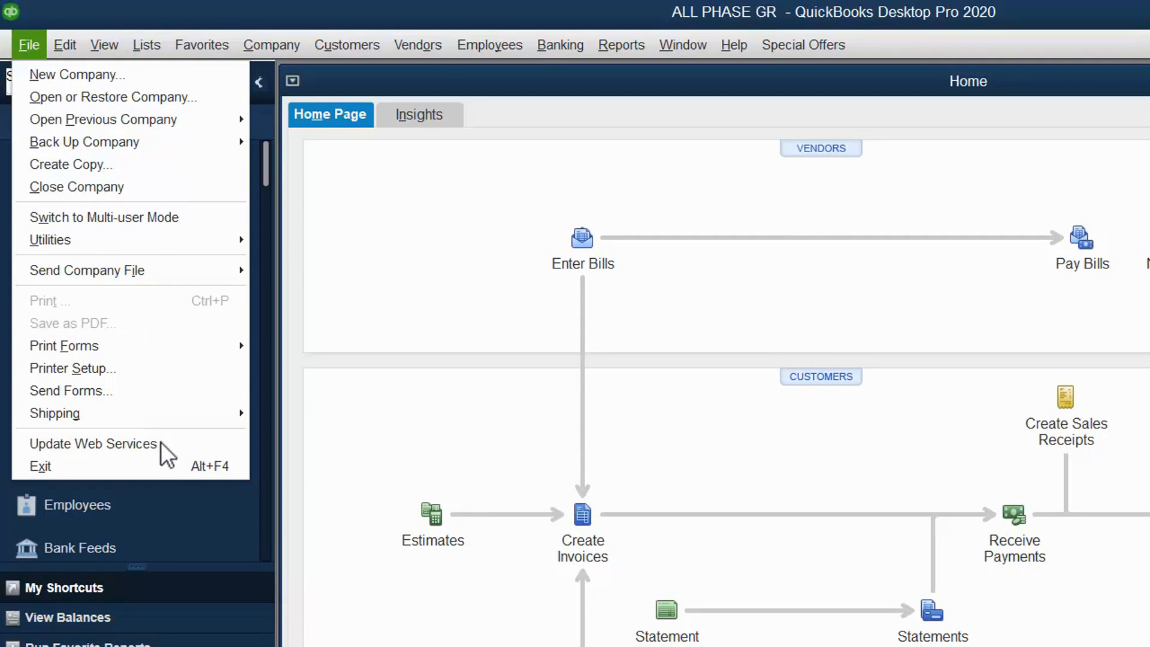
pyautogui.click(161, 443)
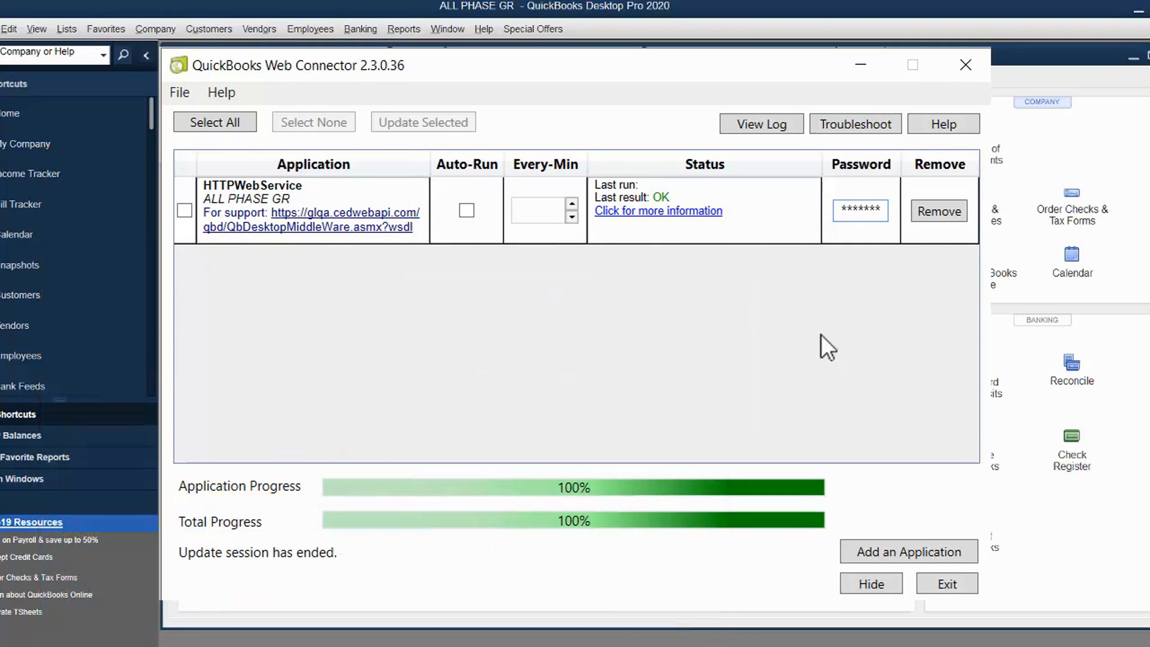
pyautogui.press('Return')
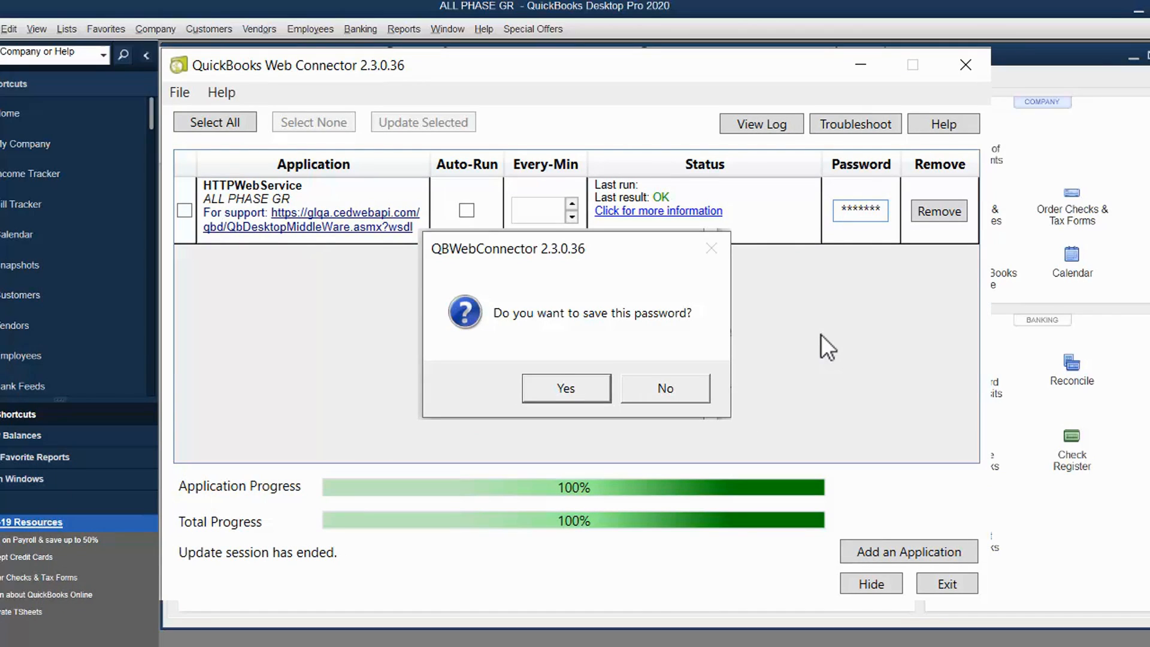
pyautogui.click(590, 391)
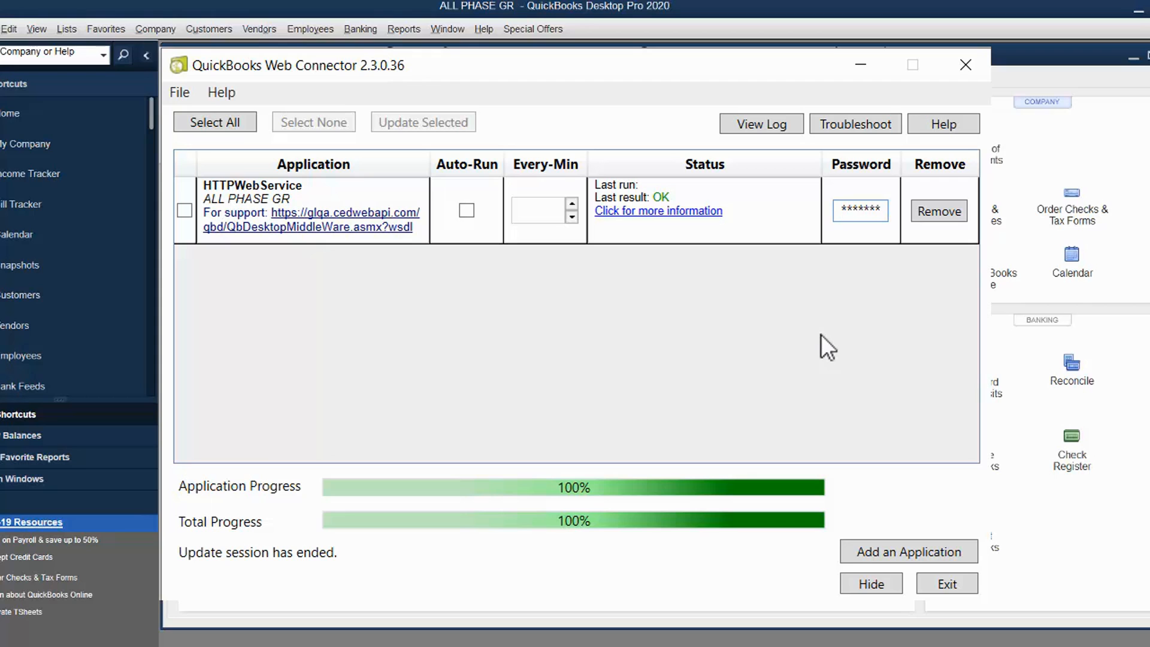
# Select the HTTPWebService application for updating and enable Auto-Run for it
pyautogui.click(186, 211)
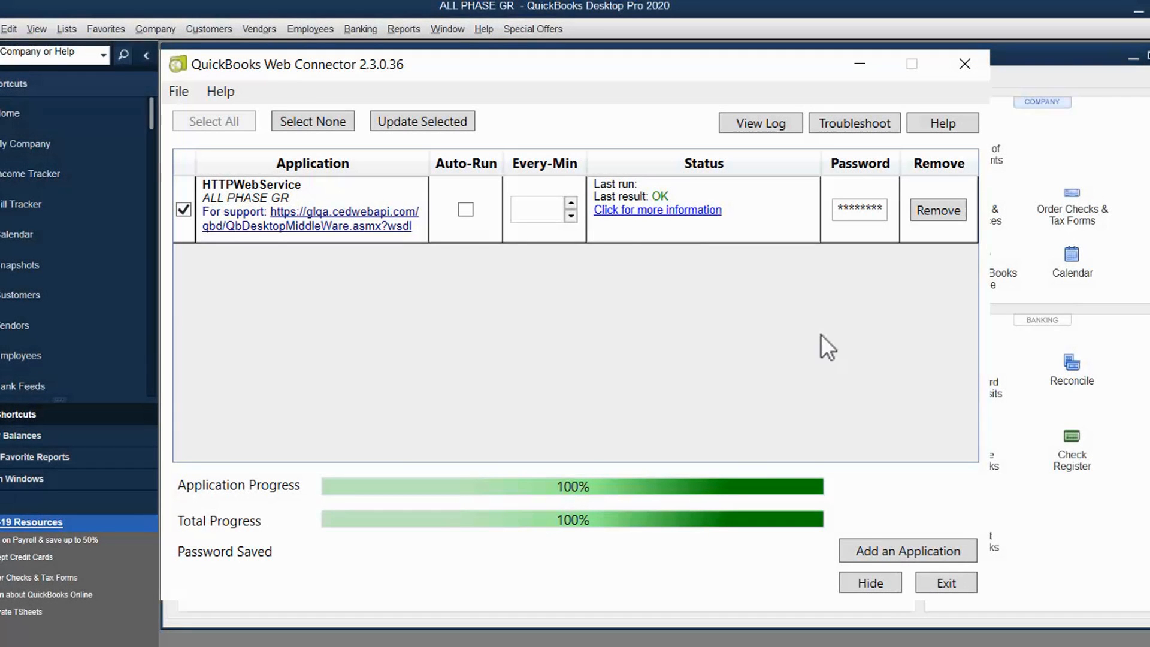
pyautogui.click(470, 213)
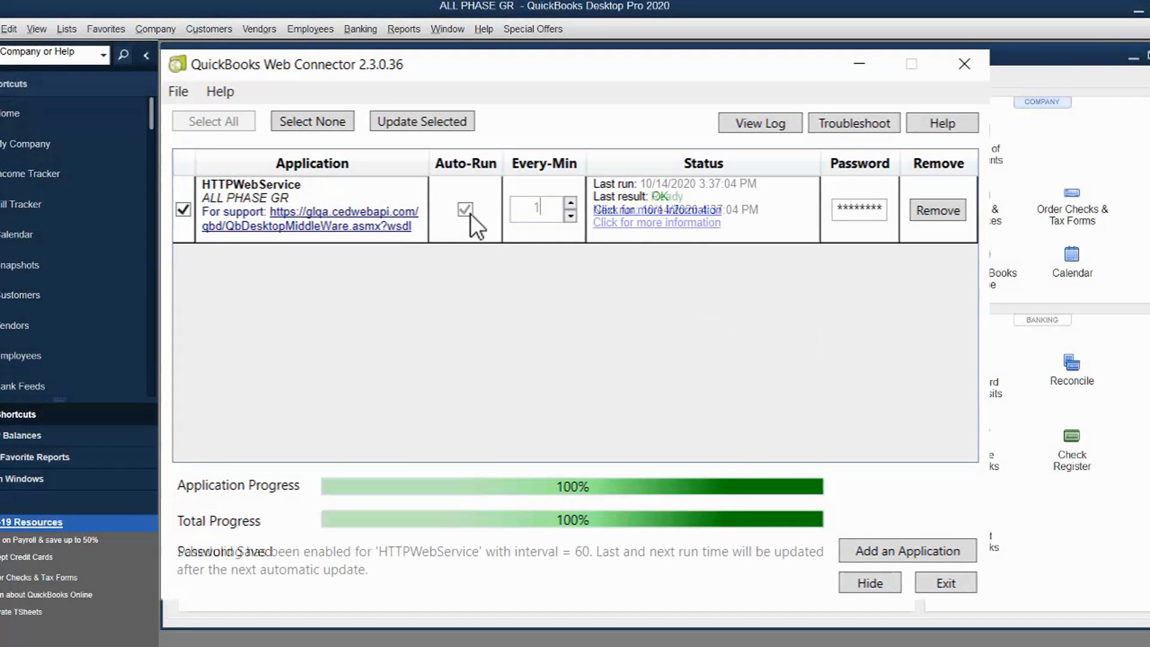